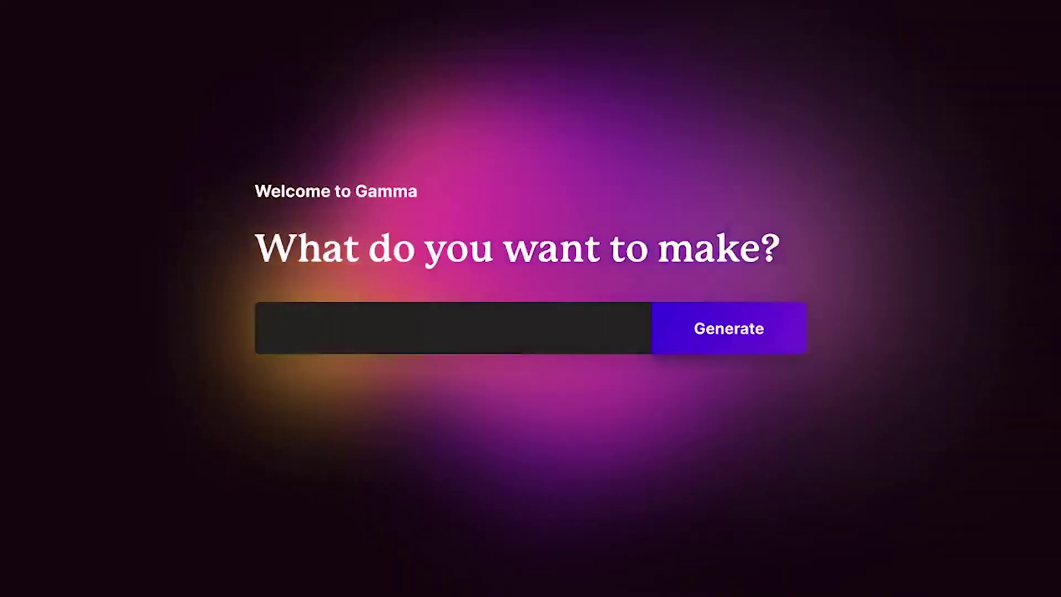
Generate a Mars colony pitch deck and ask the AI 'Let's change up the look and feel!'.
type("A pit")
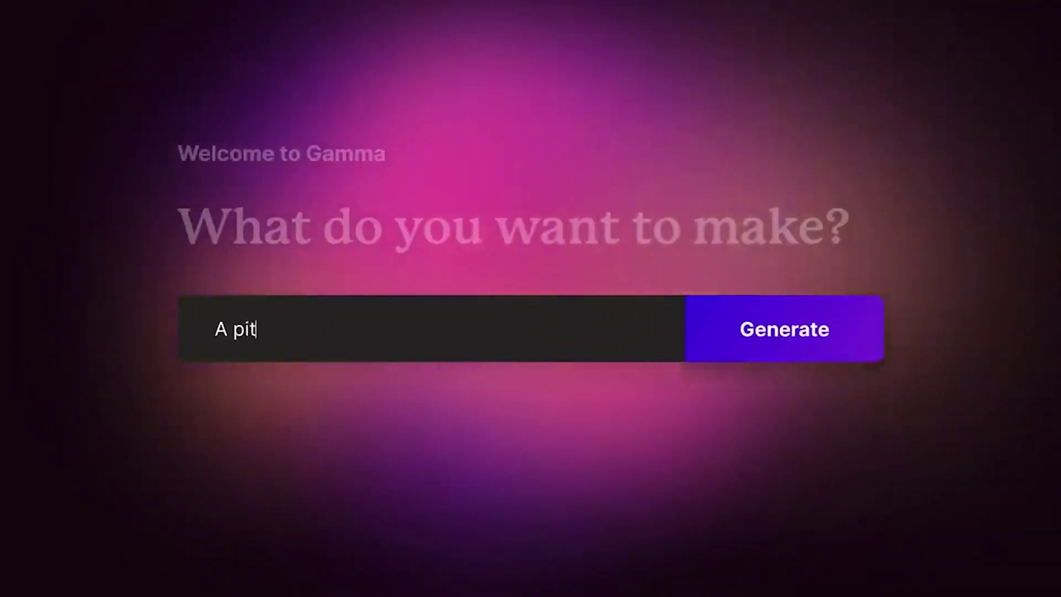
type("ch deck for building a colony on Mars")
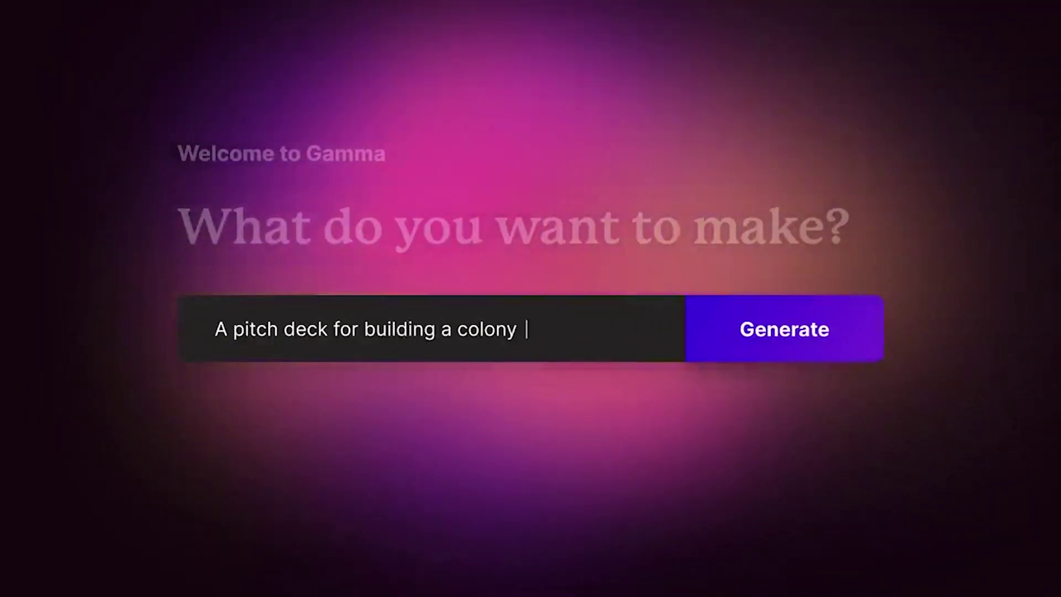
left_click(817, 355)
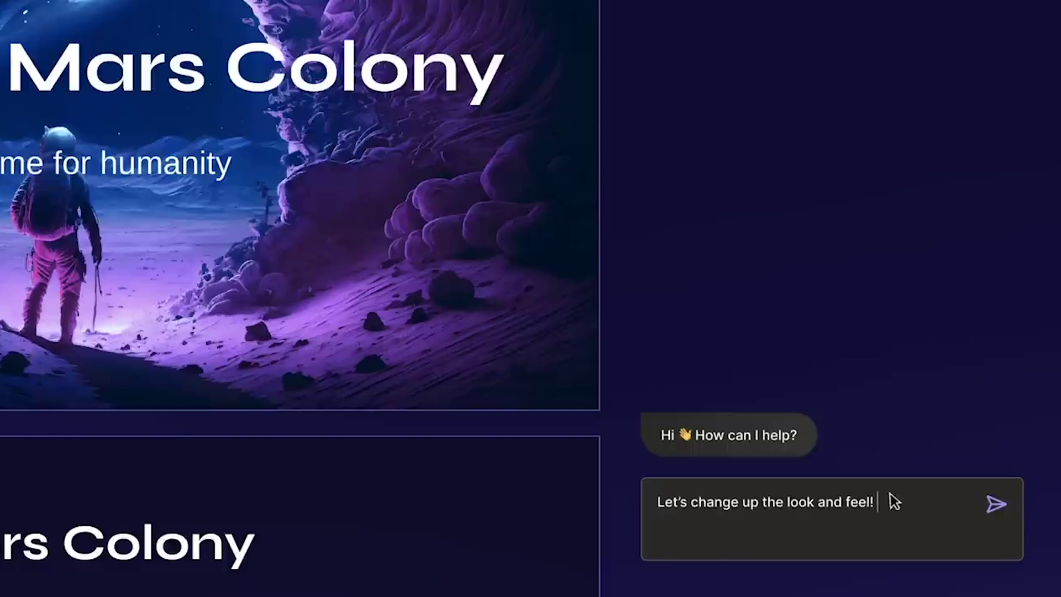
left_click(998, 508)
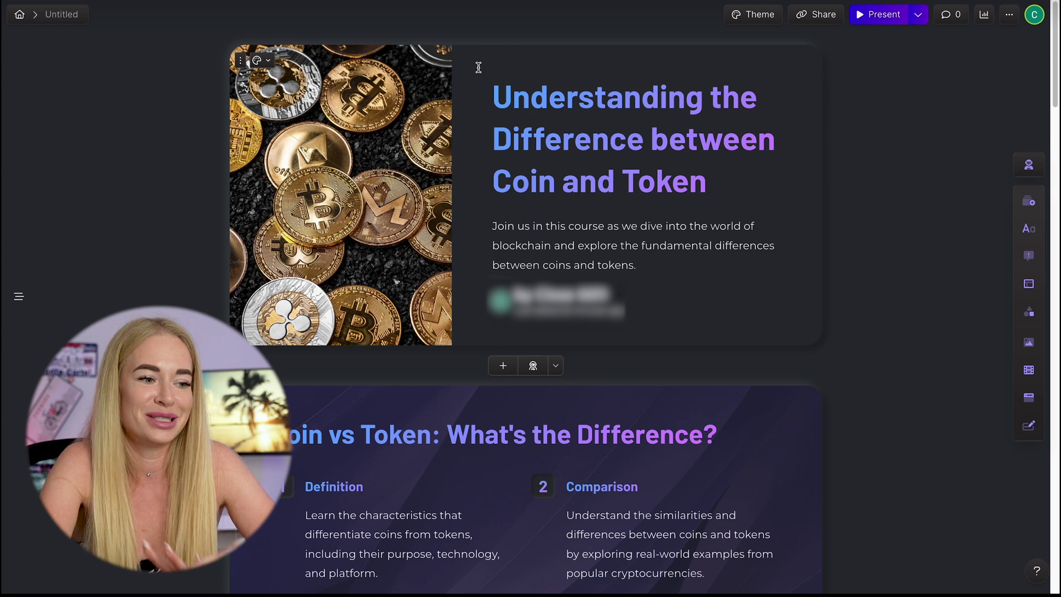
scroll(478, 66, "down", 15)
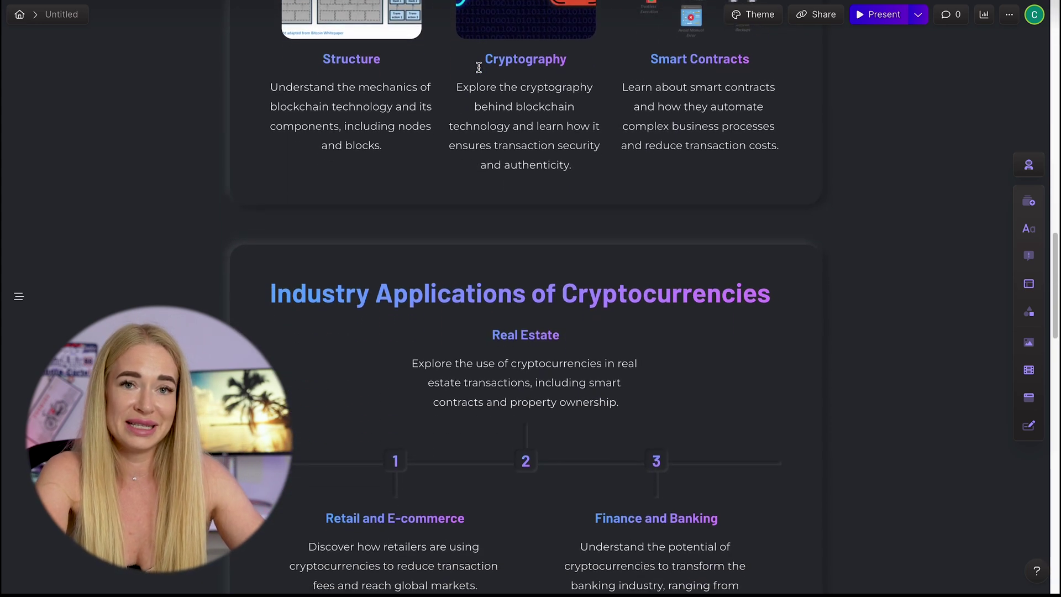
scroll(478, 67, "down", 4)
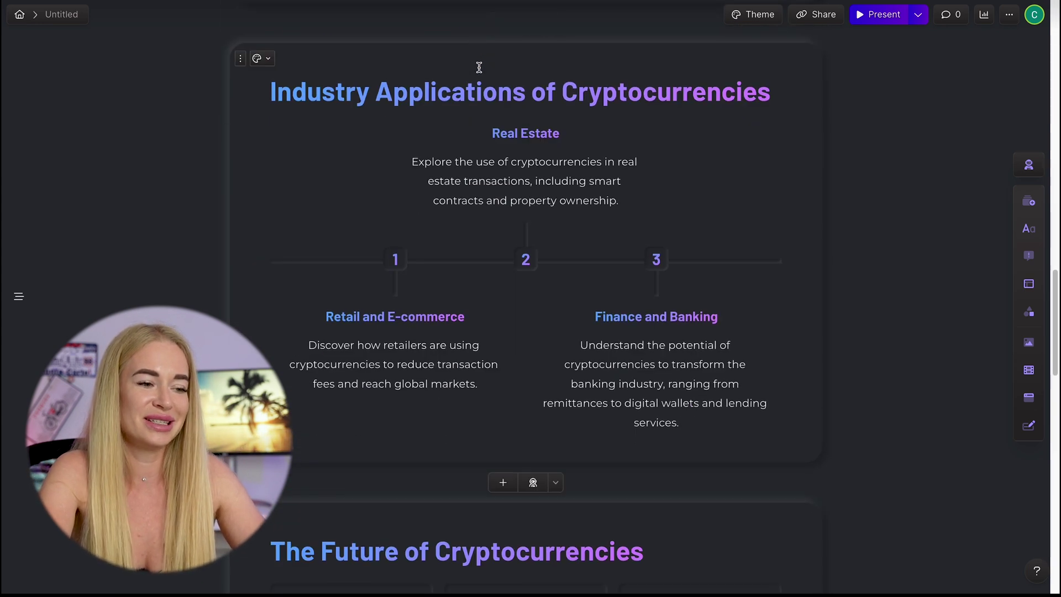
scroll(481, 81, "down", 9)
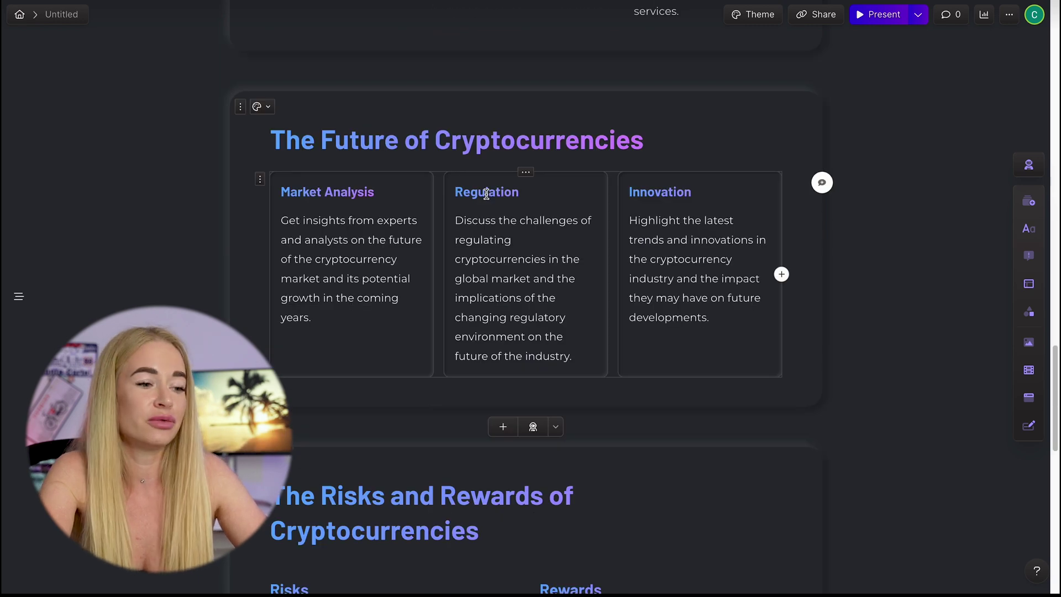
scroll(486, 193, "down", 6)
scroll(364, 446, "up", 20)
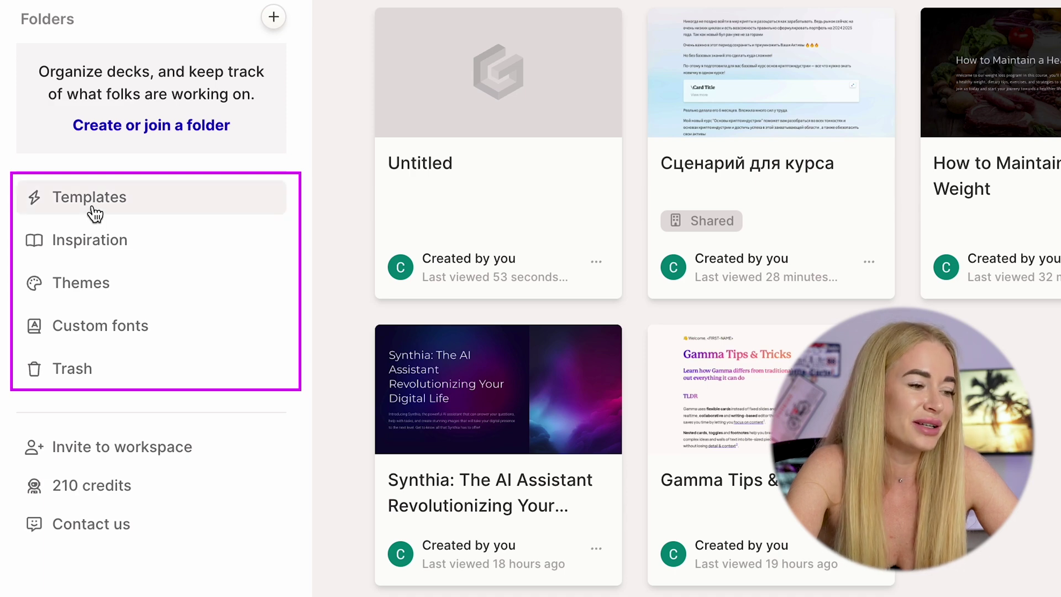
left_click(82, 249)
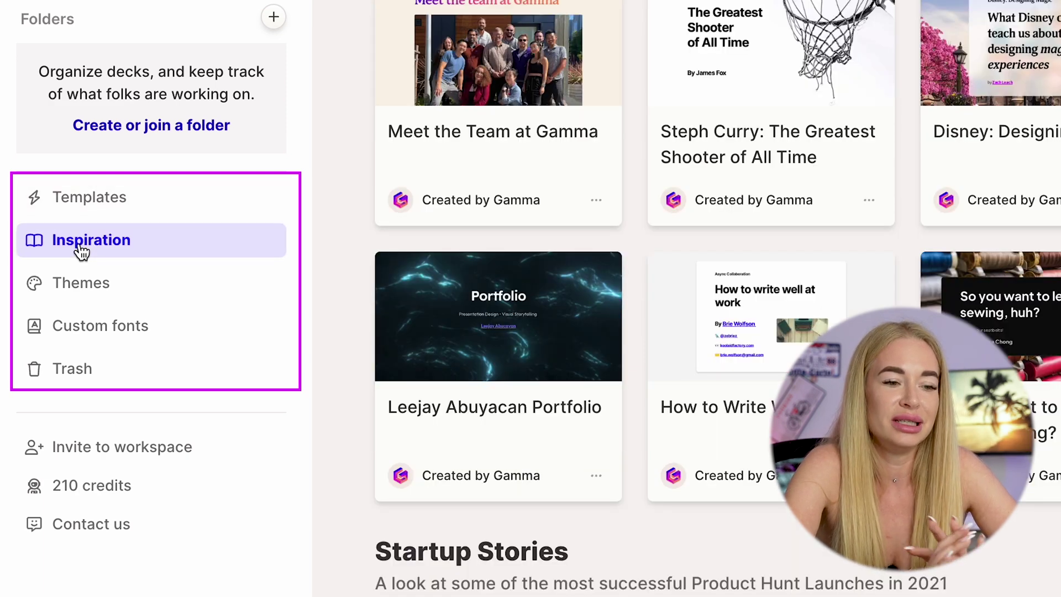
left_click(65, 289)
left_click(60, 328)
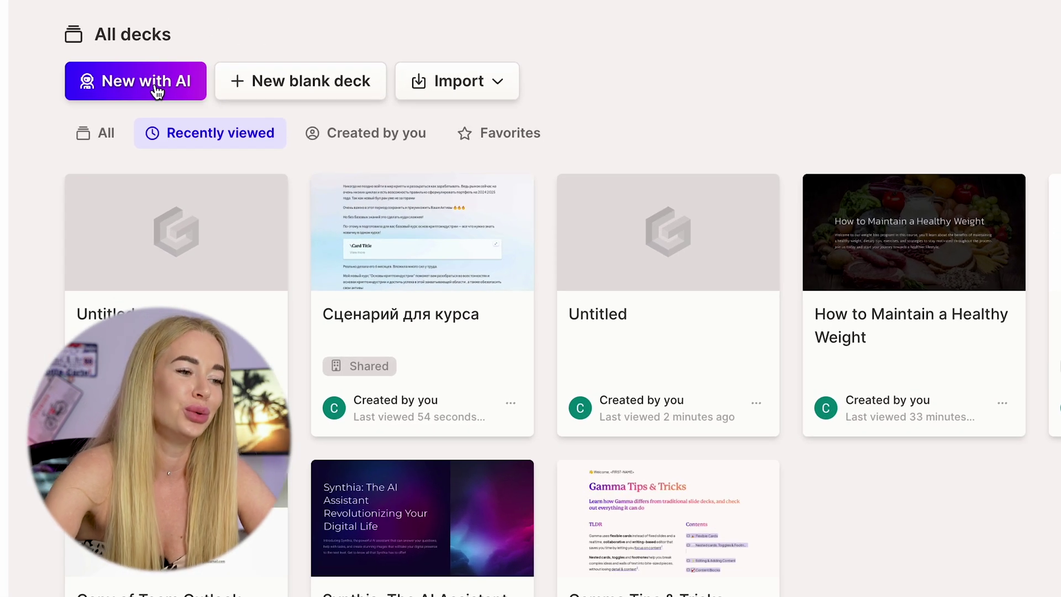
left_click(279, 58)
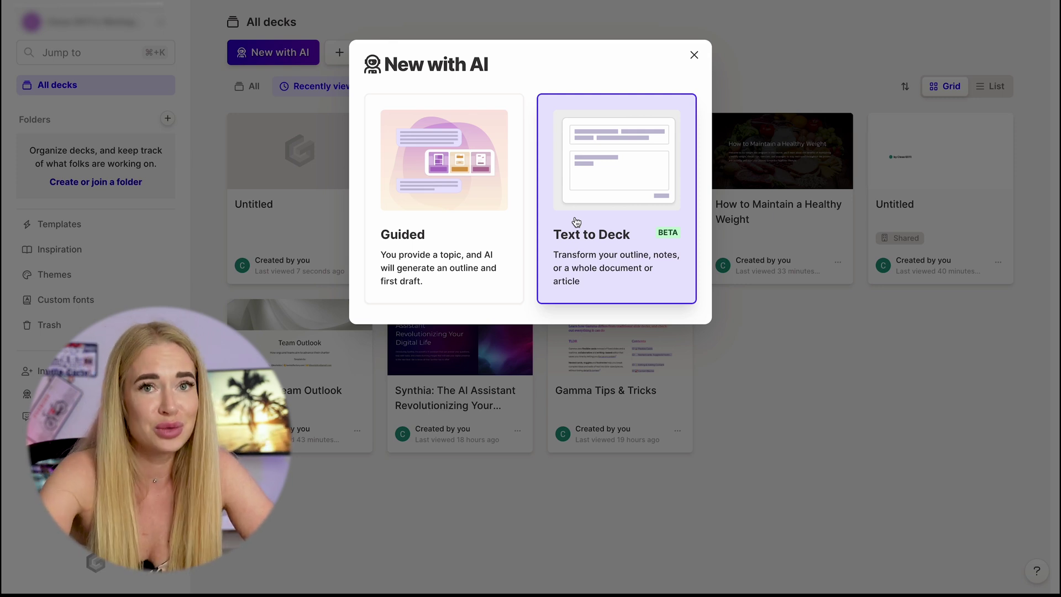
Start a guided AI presentation using the pasted Gnosis safe secure crypto storage topic.
left_click(467, 207)
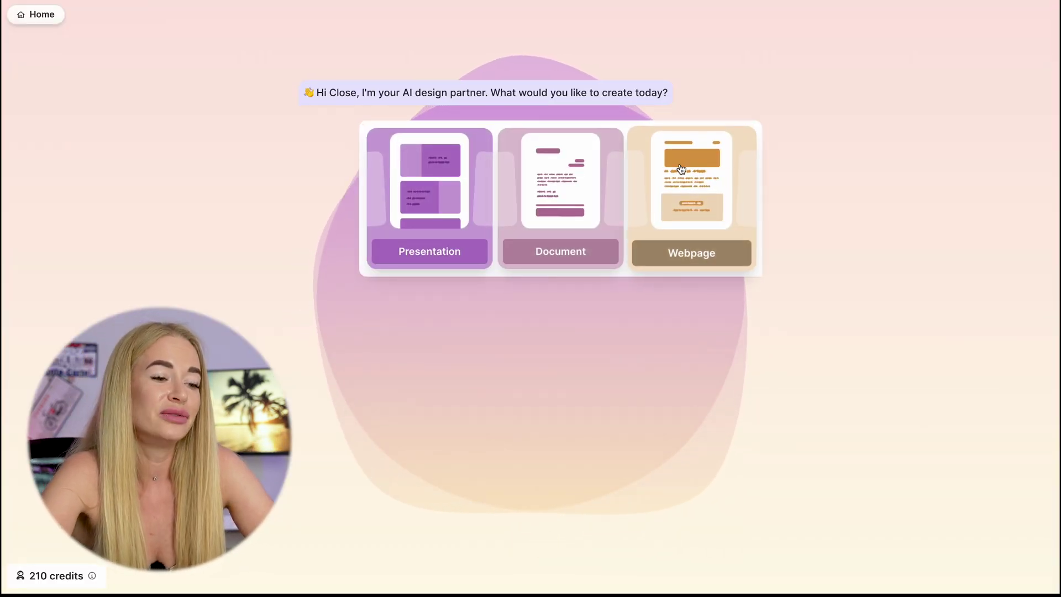
left_click(378, 221)
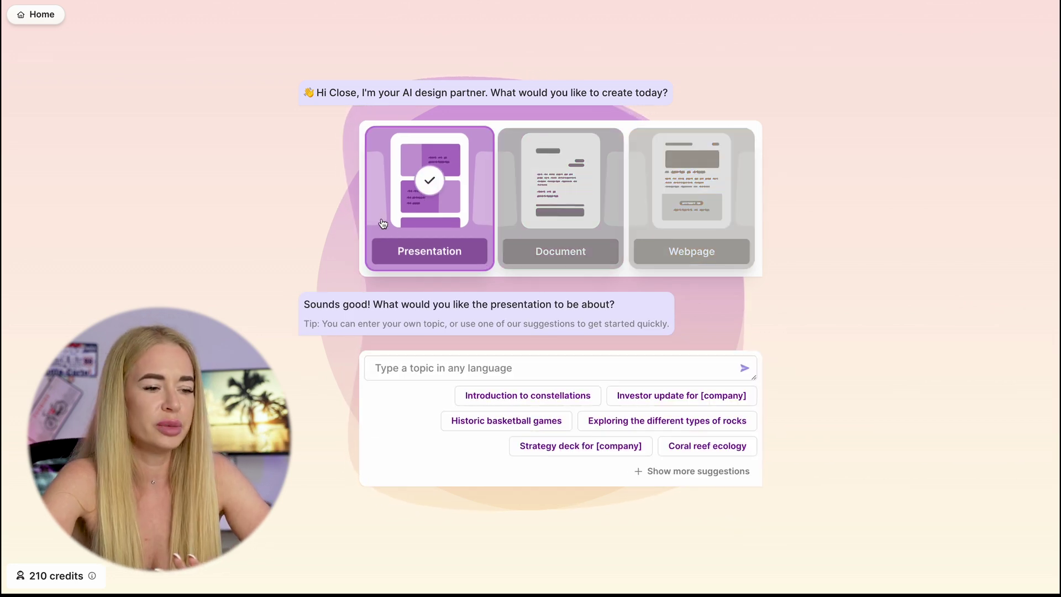
left_click(481, 357)
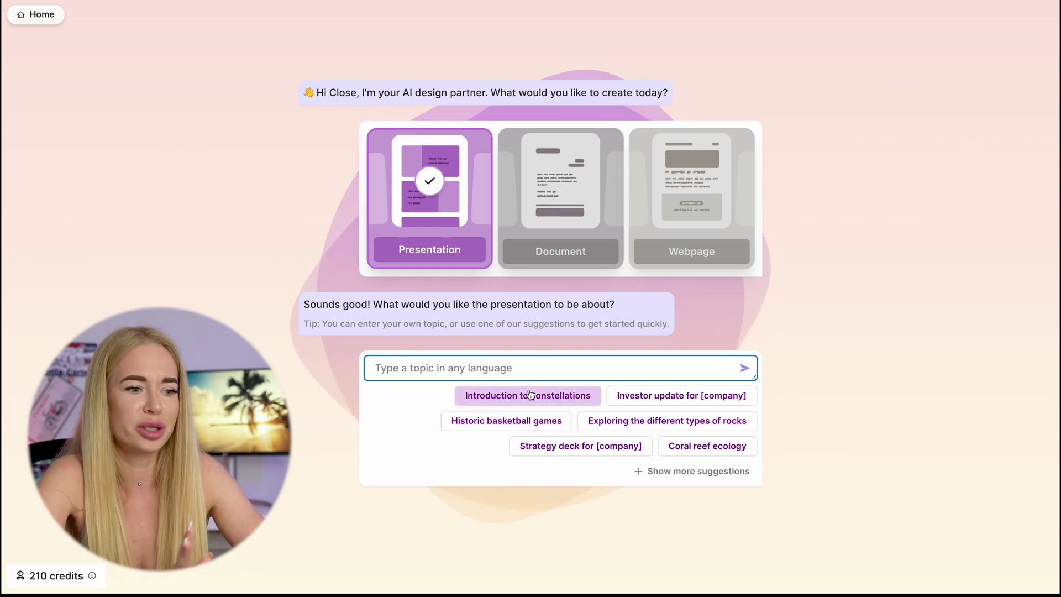
type("using secure storage of your crypto assets with Gnosis safe")
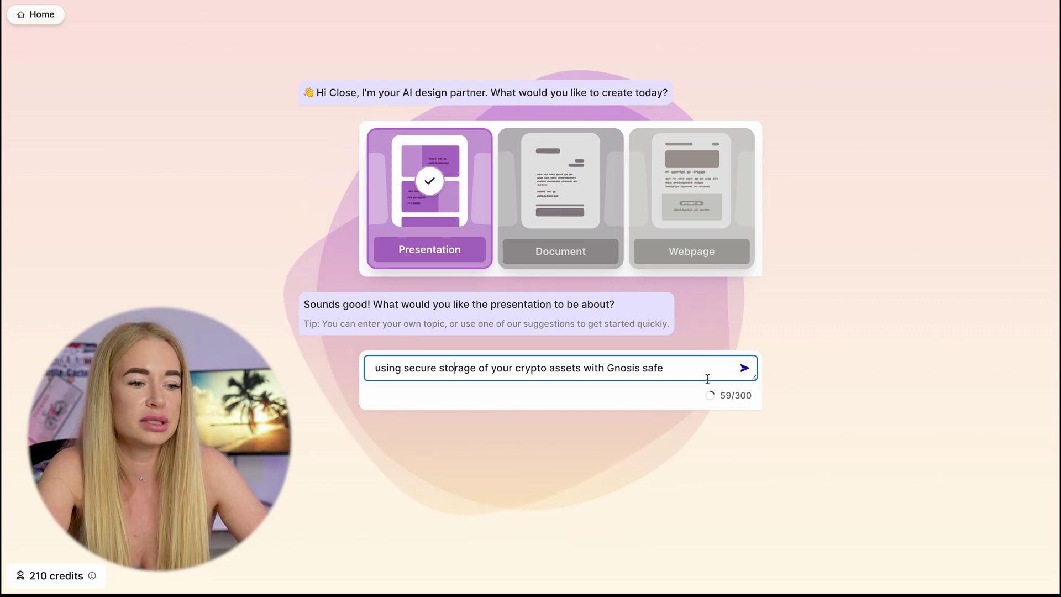
left_click(744, 369)
left_click_drag(752, 395, 698, 399)
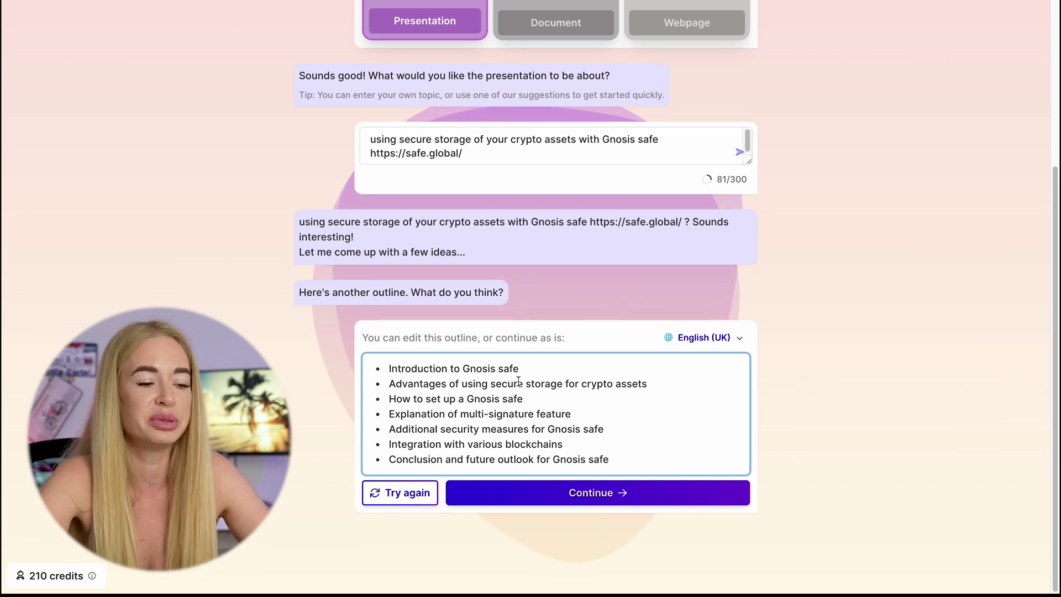
Add 'FAQ' as the eighth point at the end of the outline and accept it.
key("Return")
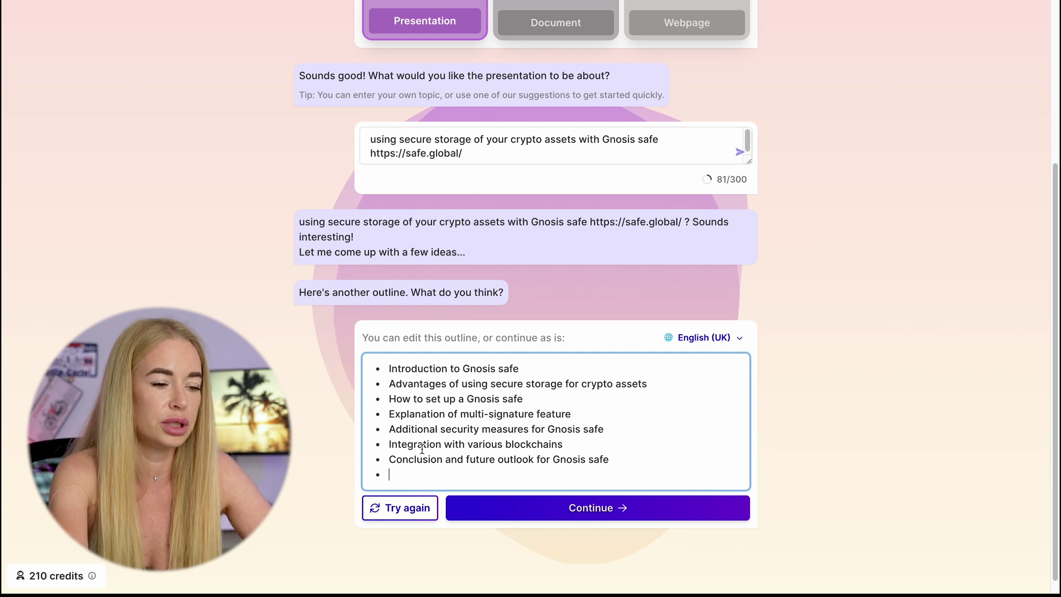
type("A")
key("BackSpace")
type("FAQ")
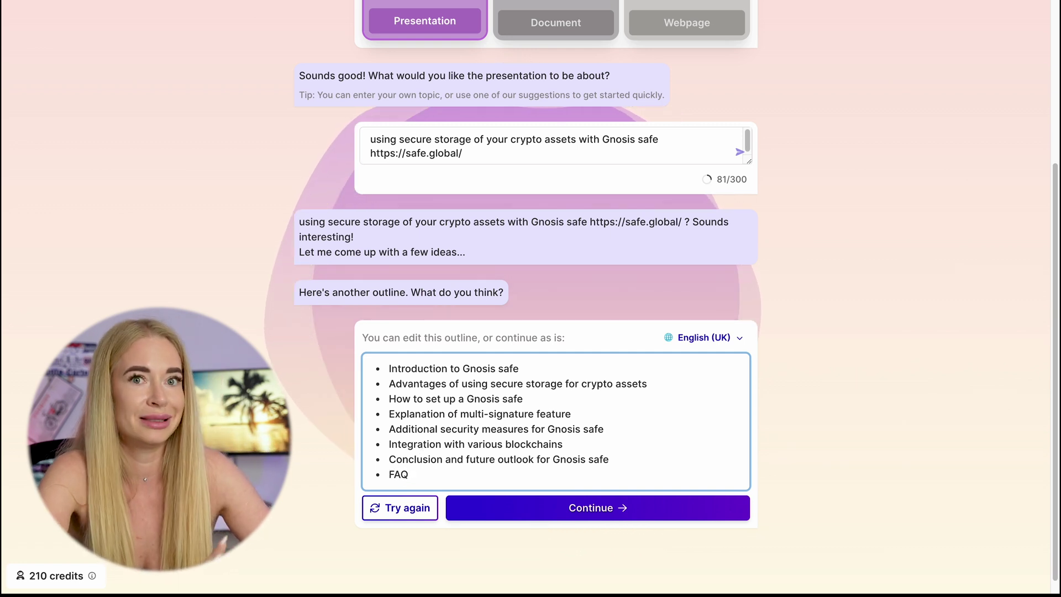
left_click(526, 511)
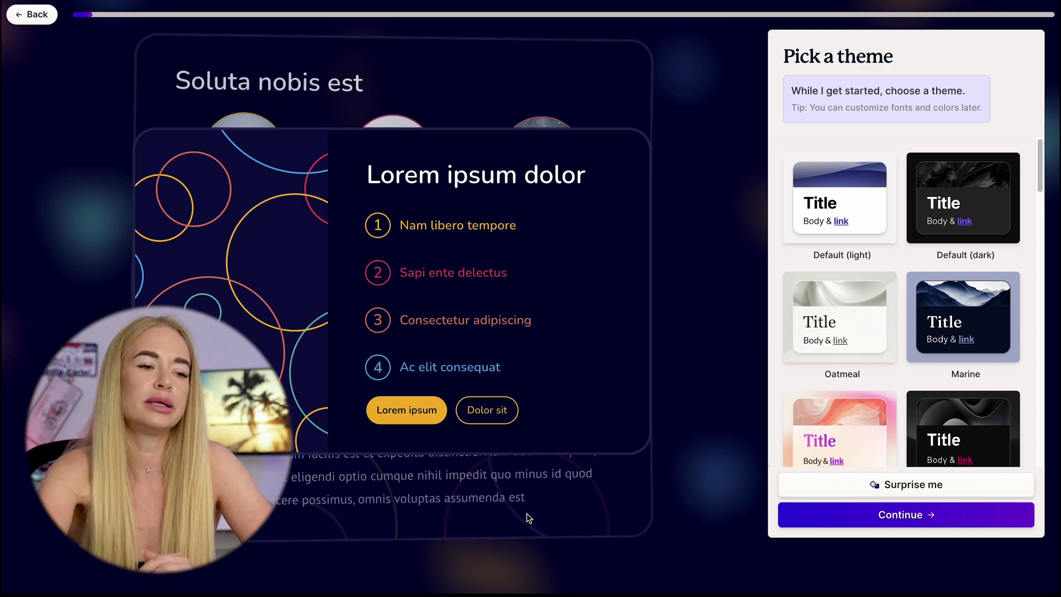
Apply the Dune theme, cycle through several Surprise me themes, and generate the deck.
scroll(888, 341, "down", 15)
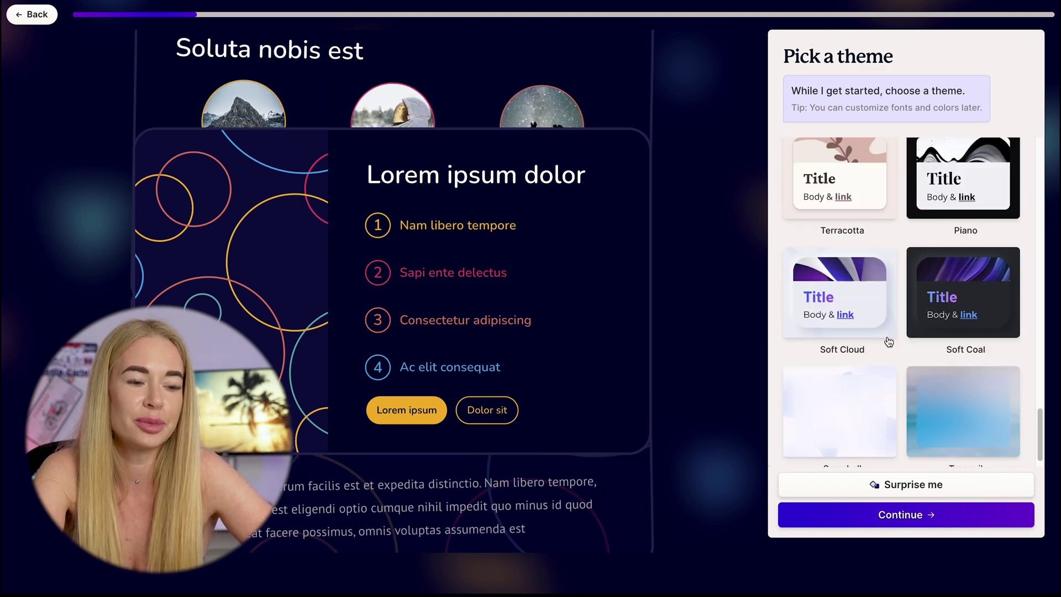
left_click(879, 484)
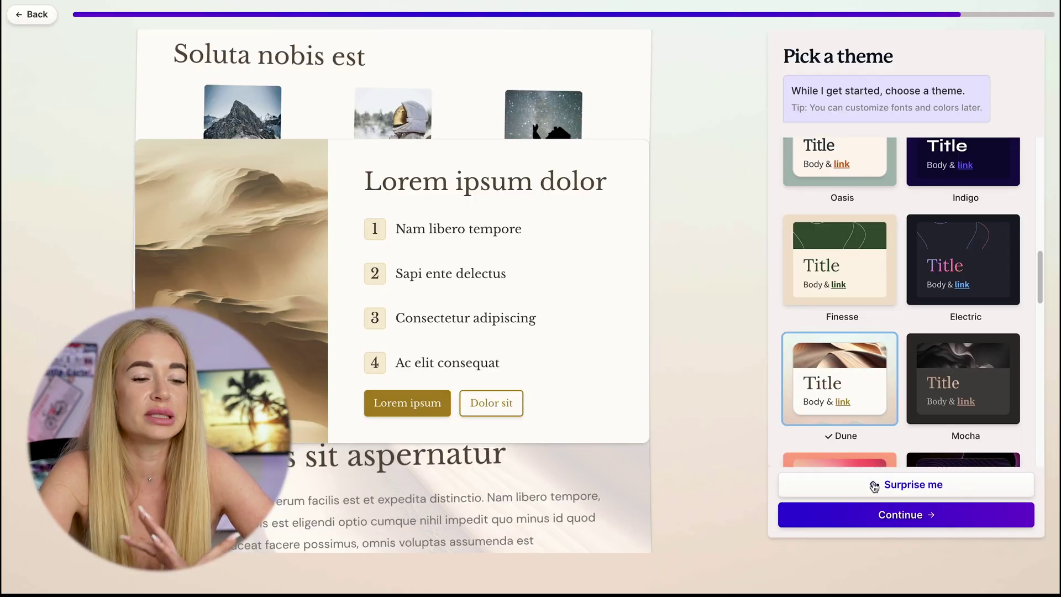
left_click(874, 486)
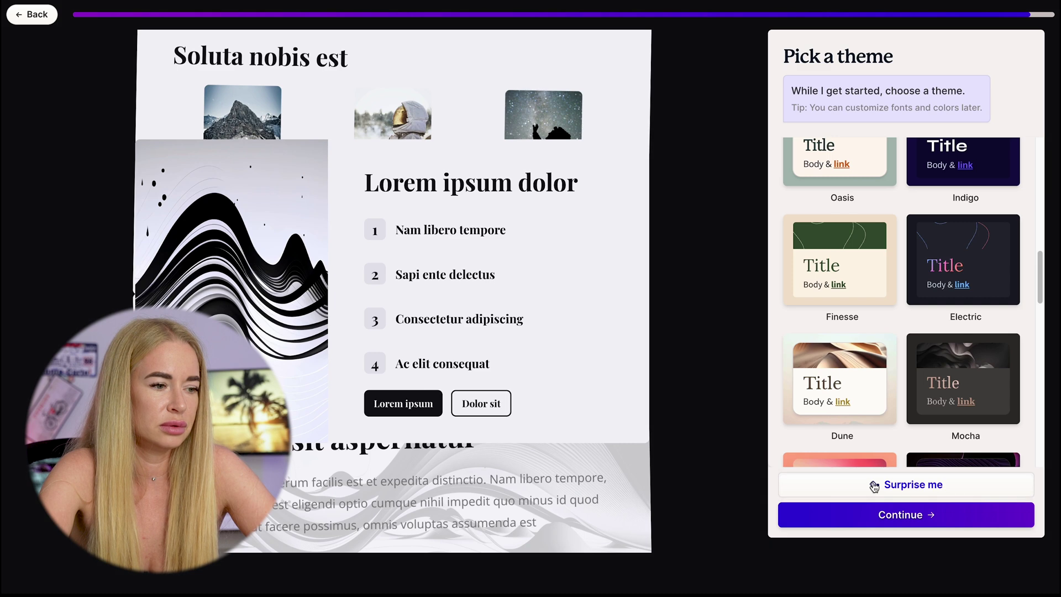
left_click(874, 486)
left_click(874, 485)
left_click(874, 485)
left_click(874, 486)
left_click(874, 486)
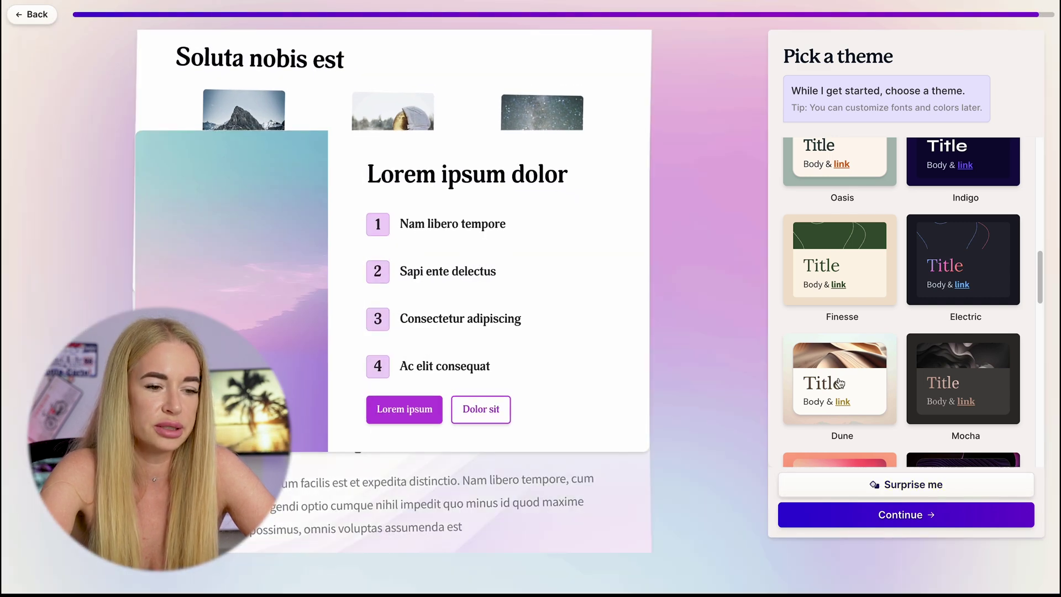
left_click(870, 513)
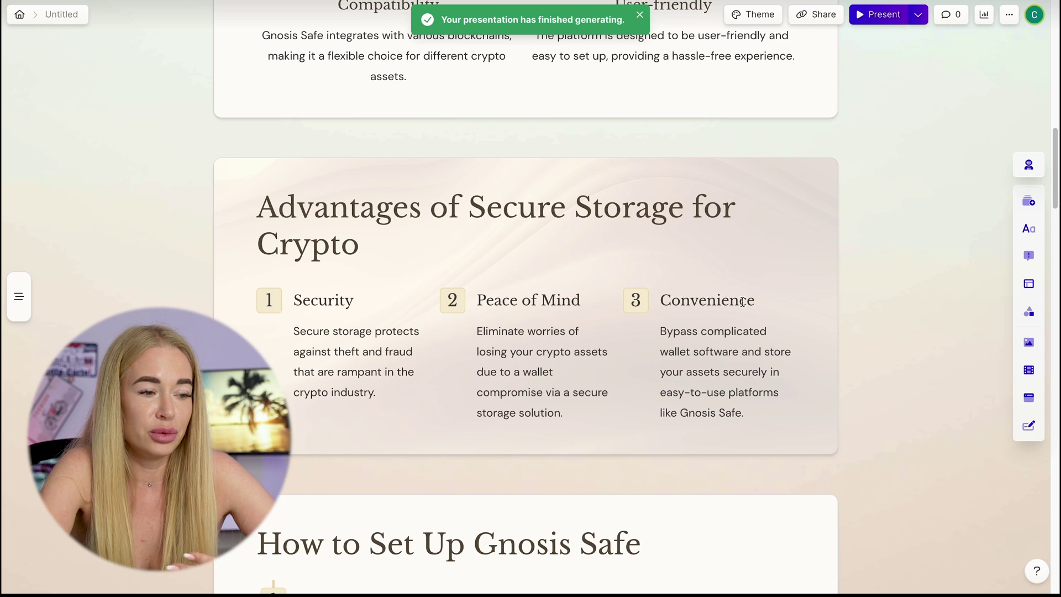
Bring up the Edit with AI panel beside the Conclusion card.
scroll(742, 301, "down", 15)
scroll(753, 279, "up", 6)
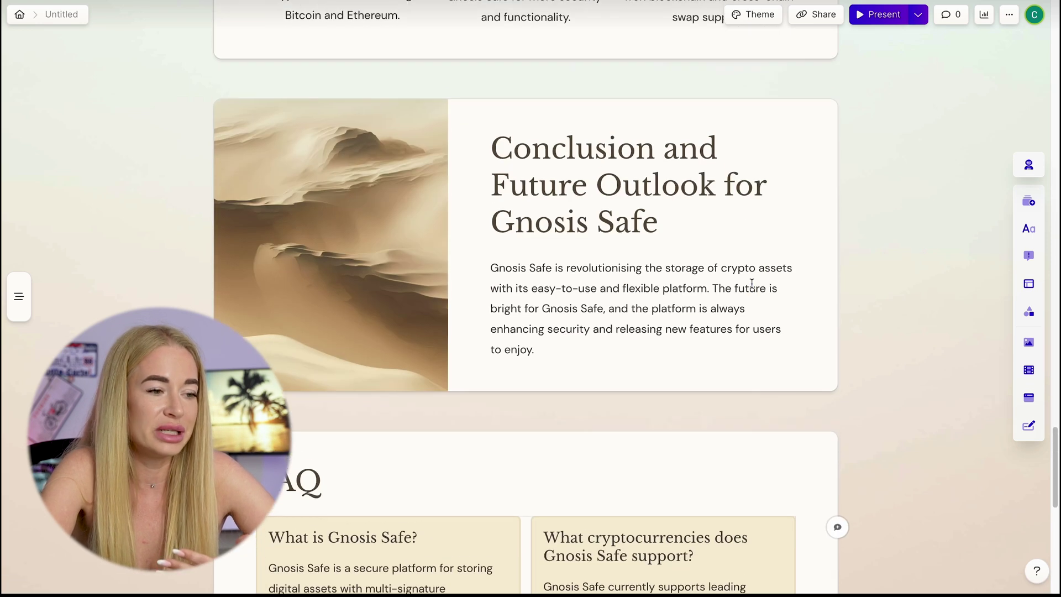
scroll(751, 283, "up", 2)
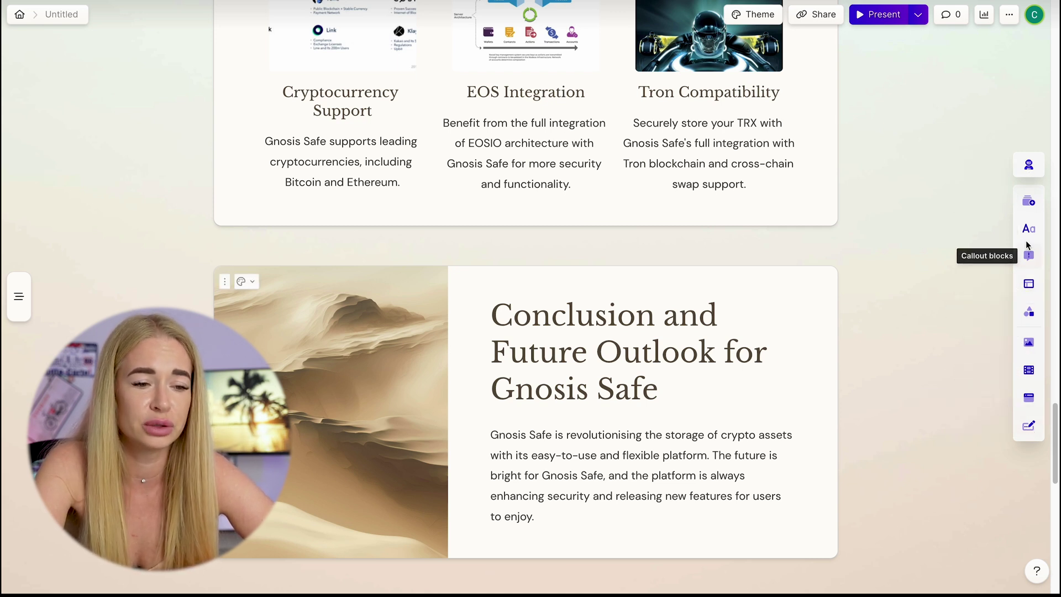
left_click(1027, 175)
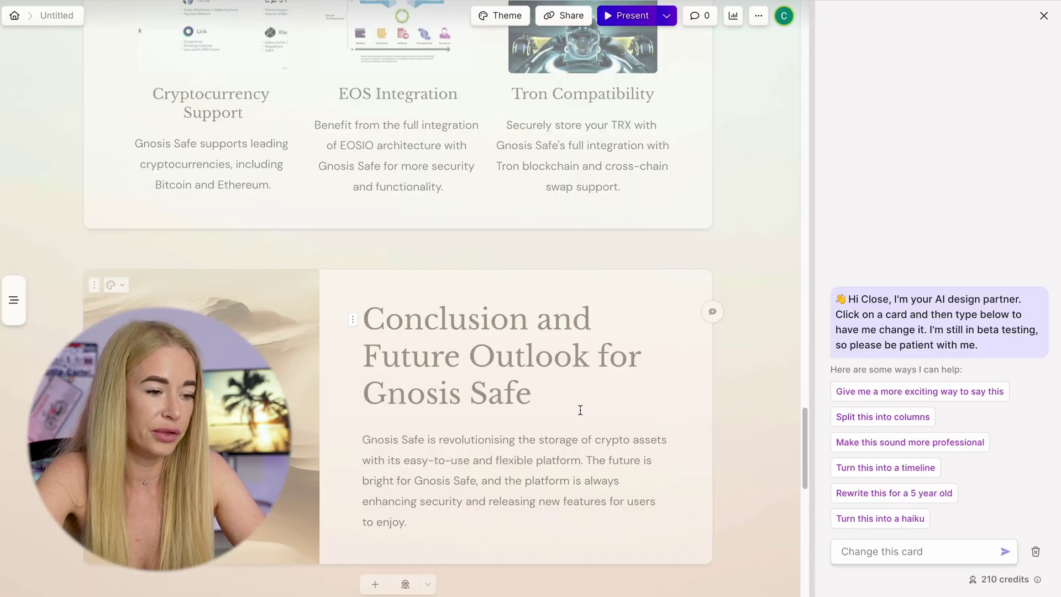
Preview the AI's two-column split of the selected card, then keep the original image grid.
left_click(35, 270)
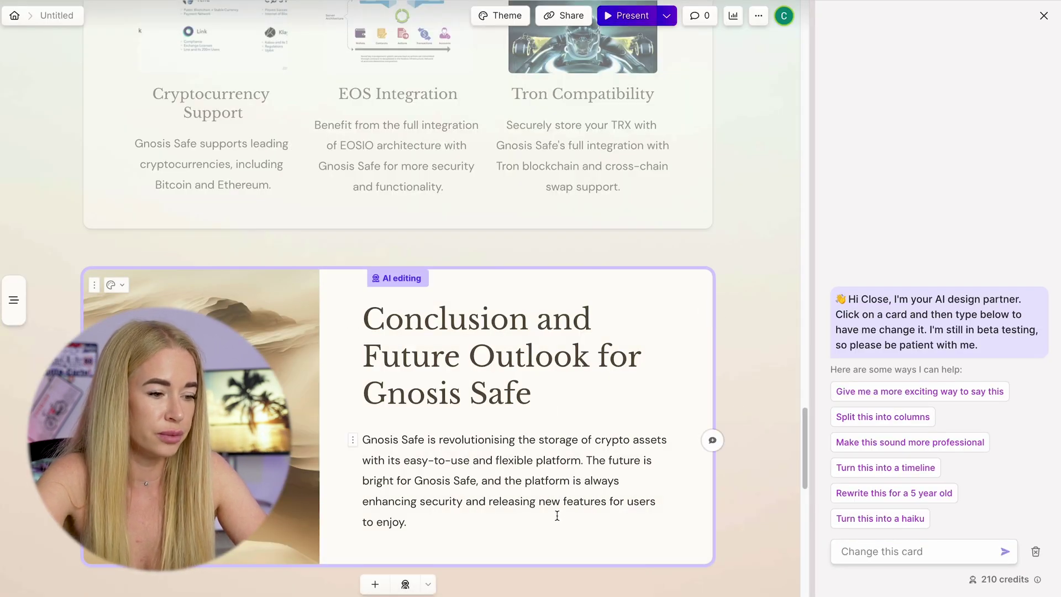
key("ctrl+a")
left_click(858, 382)
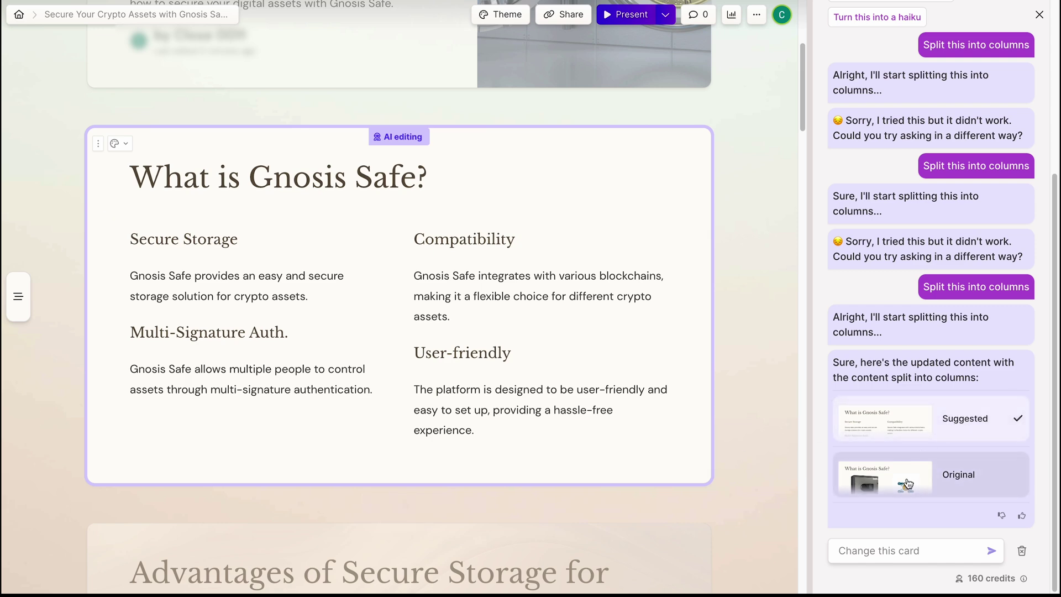
left_click(936, 478)
left_click(941, 426)
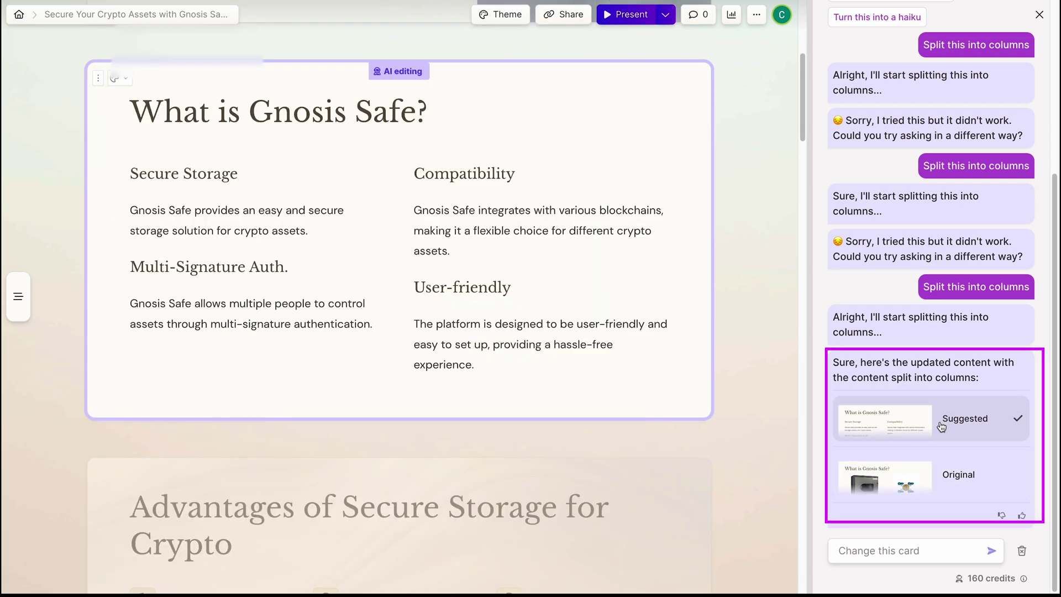
left_click(944, 488)
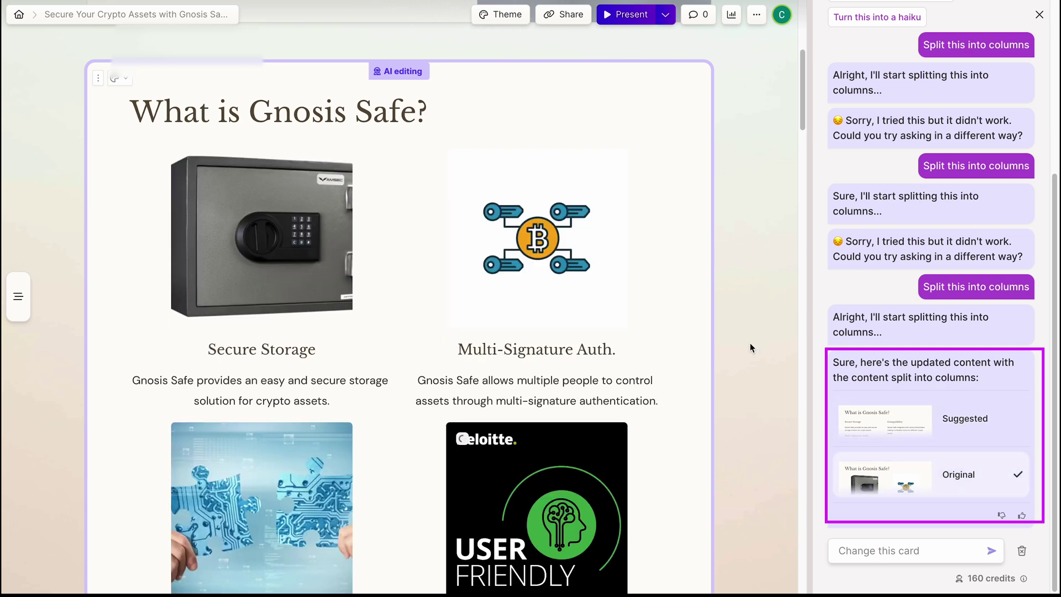
scroll(626, 309, "down", 5)
scroll(1008, 230, "up", 5)
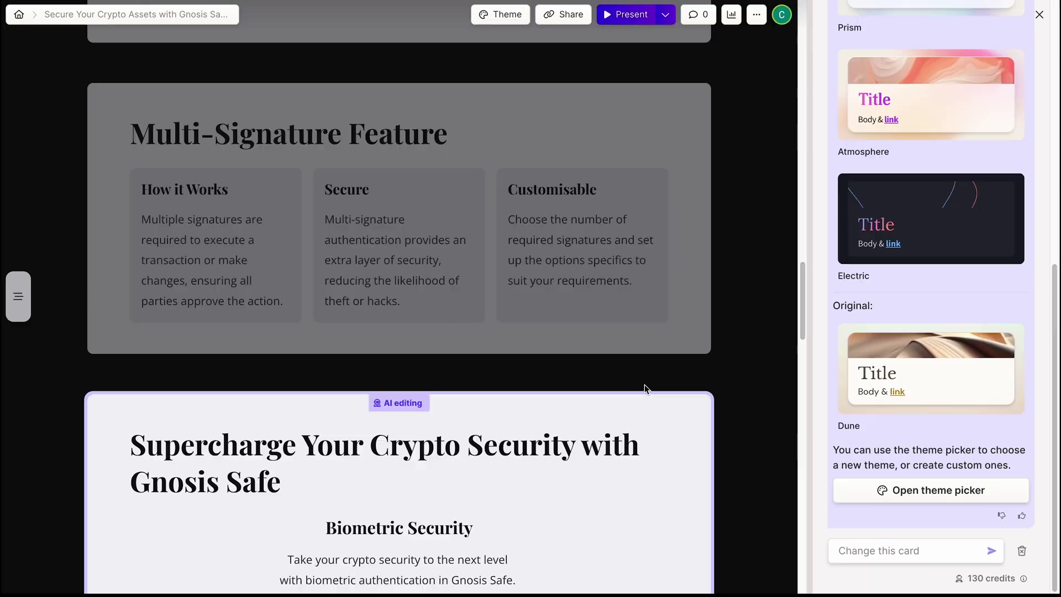
scroll(645, 383, "down", 10)
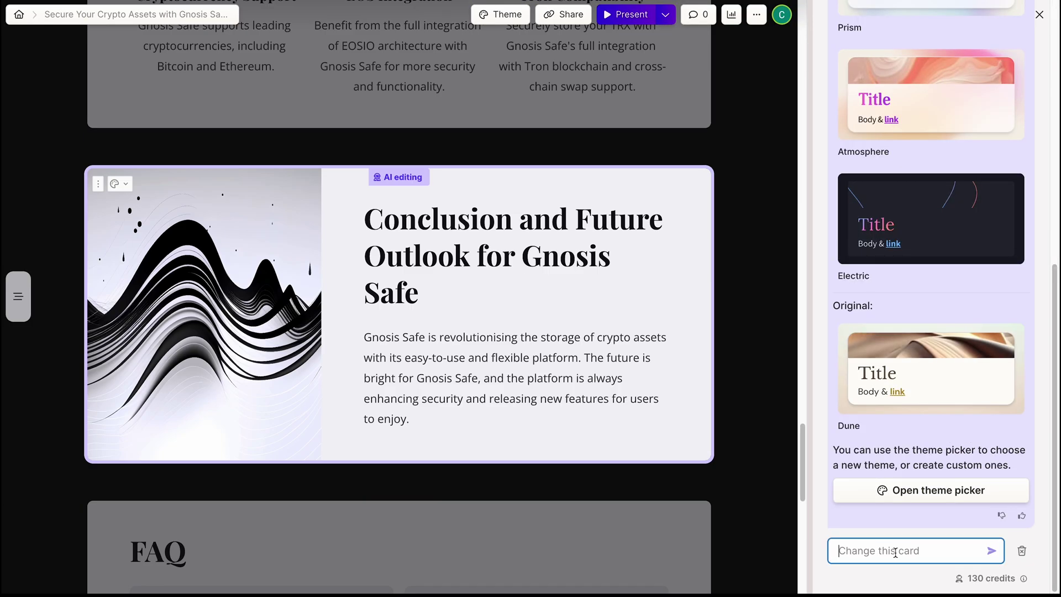
Ask the AI to add emojis to the Conclusion card's text.
type("give some emoji")
key("Return")
type("add sq")
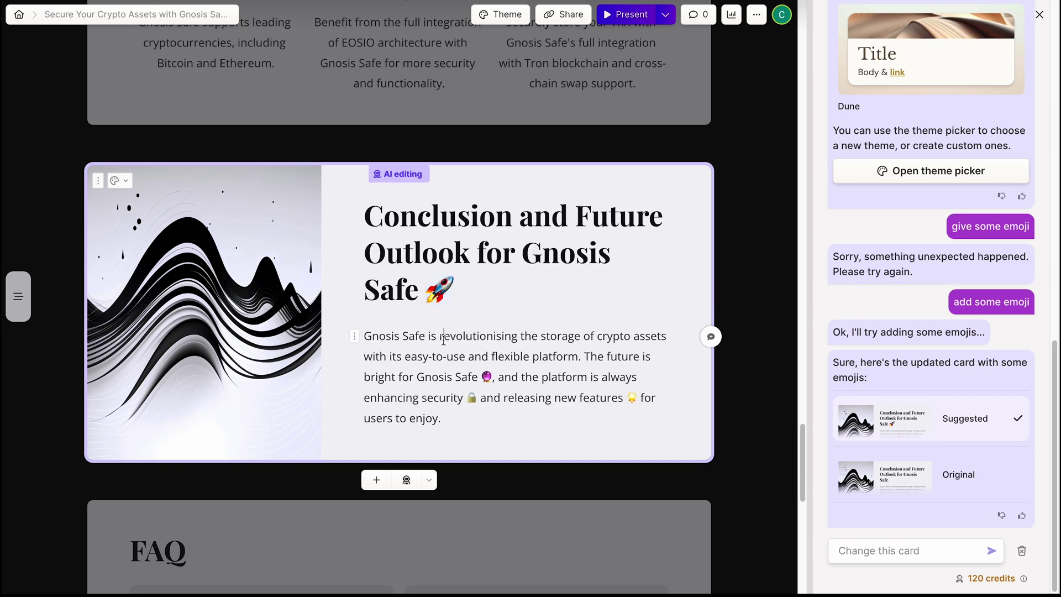
Try top-image and no-image card layouts, then restore the image-on-left layout.
left_click(115, 180)
left_click(83, 218)
left_click(47, 220)
left_click(83, 220)
left_click(119, 220)
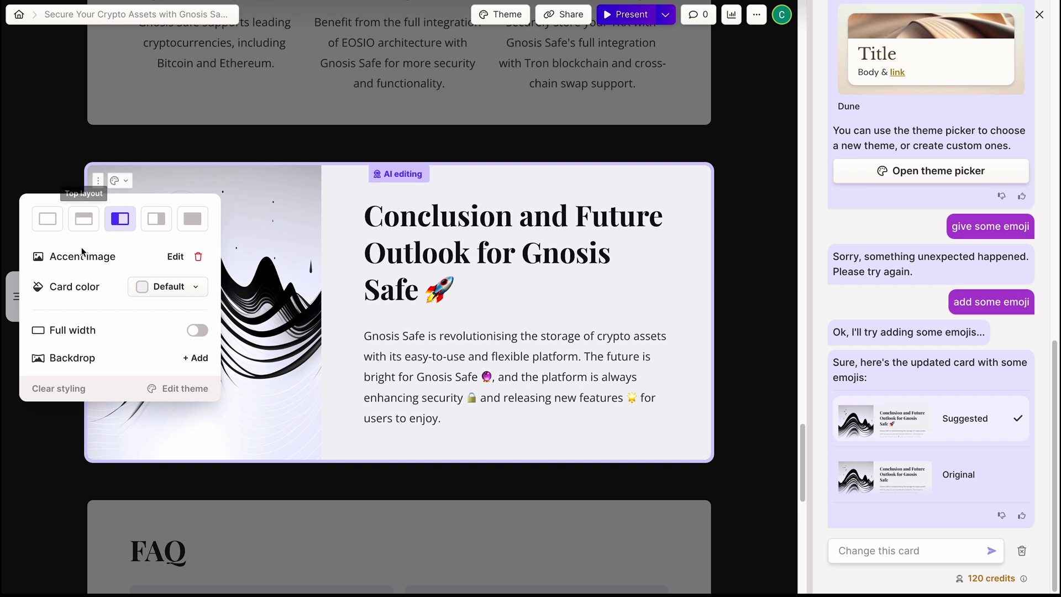
Add an Earth-at-night backdrop to the Conclusion card and switch the image search to GIPHY GIFs.
left_click(193, 358)
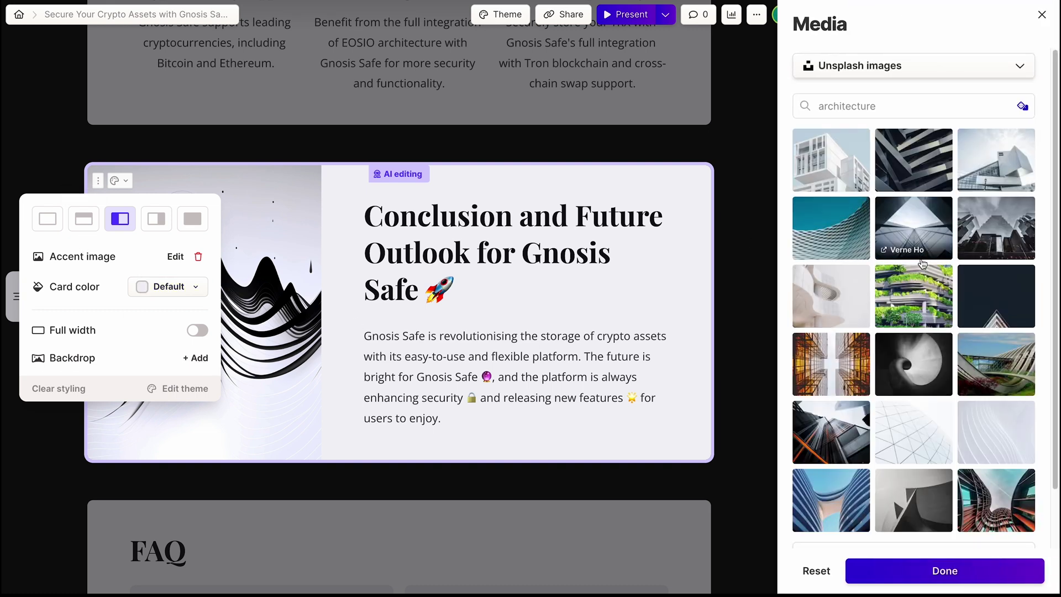
scroll(845, 359, "down", 3)
scroll(844, 359, "up", 3)
left_click(845, 106)
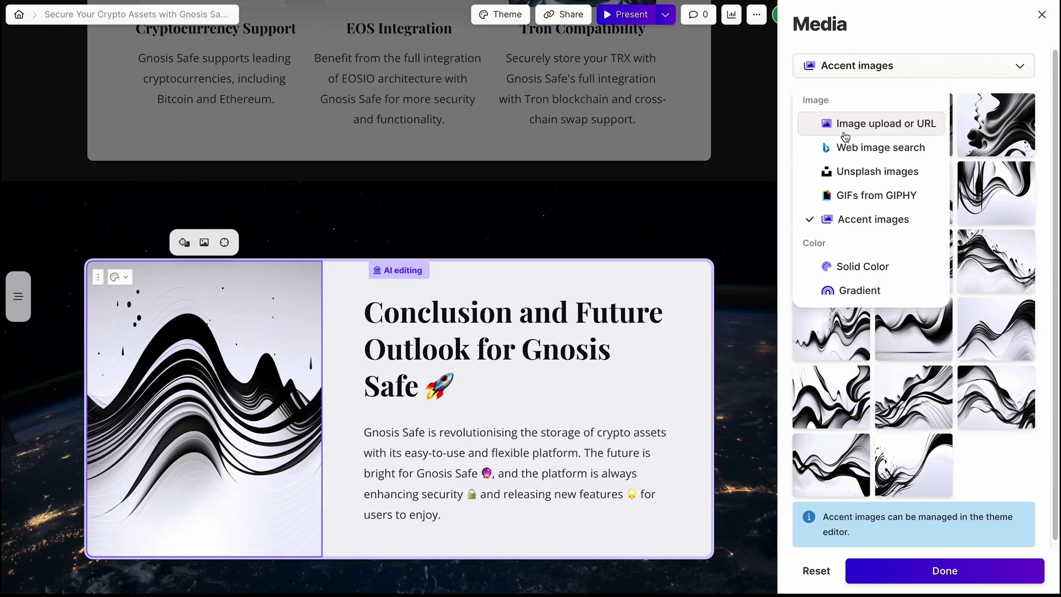
left_click(834, 196)
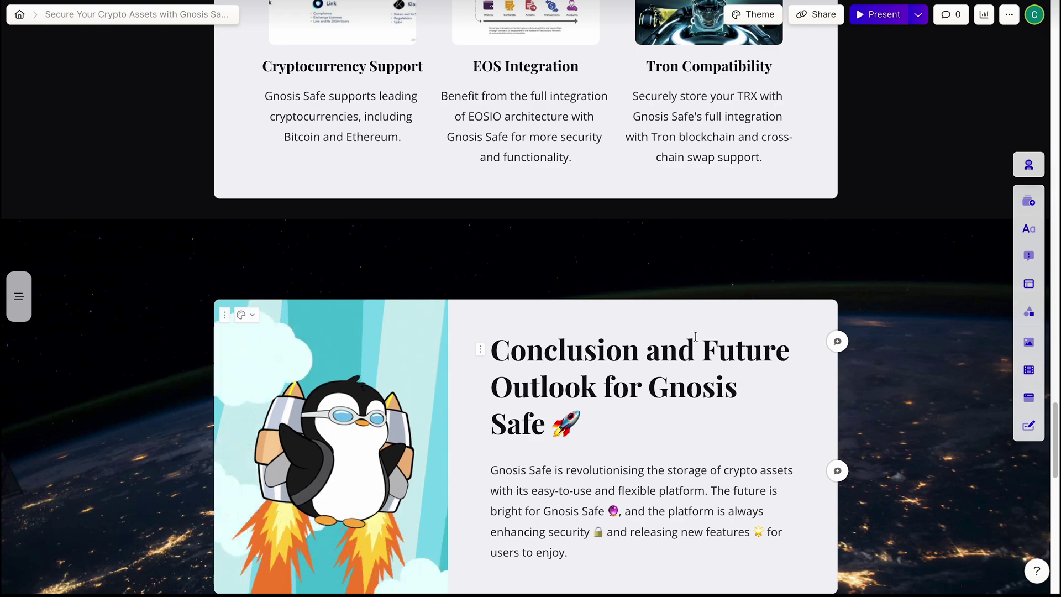
scroll(667, 291, "down", 3)
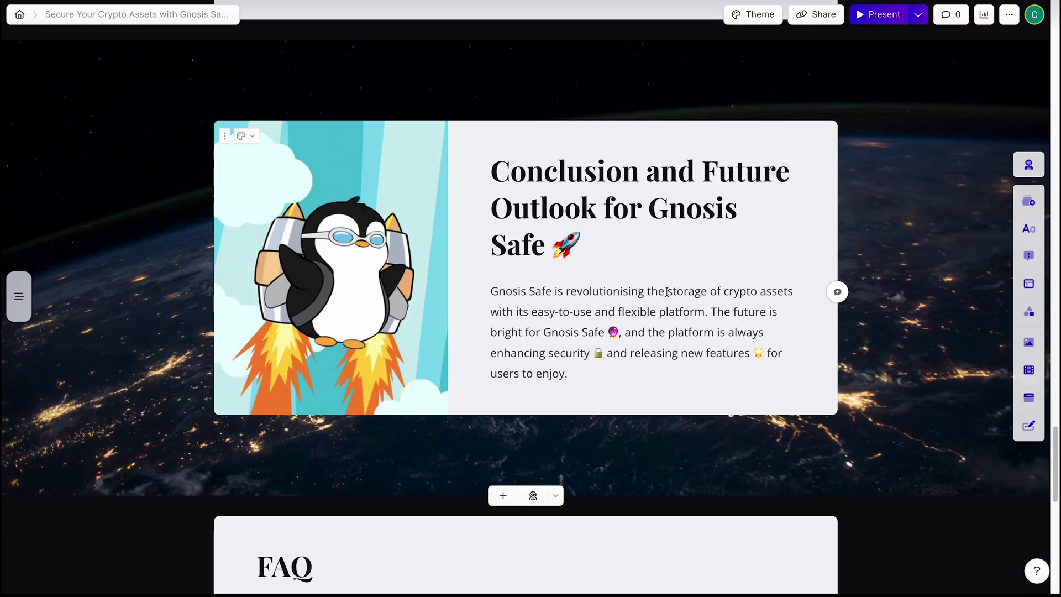
scroll(666, 292, "up", 15)
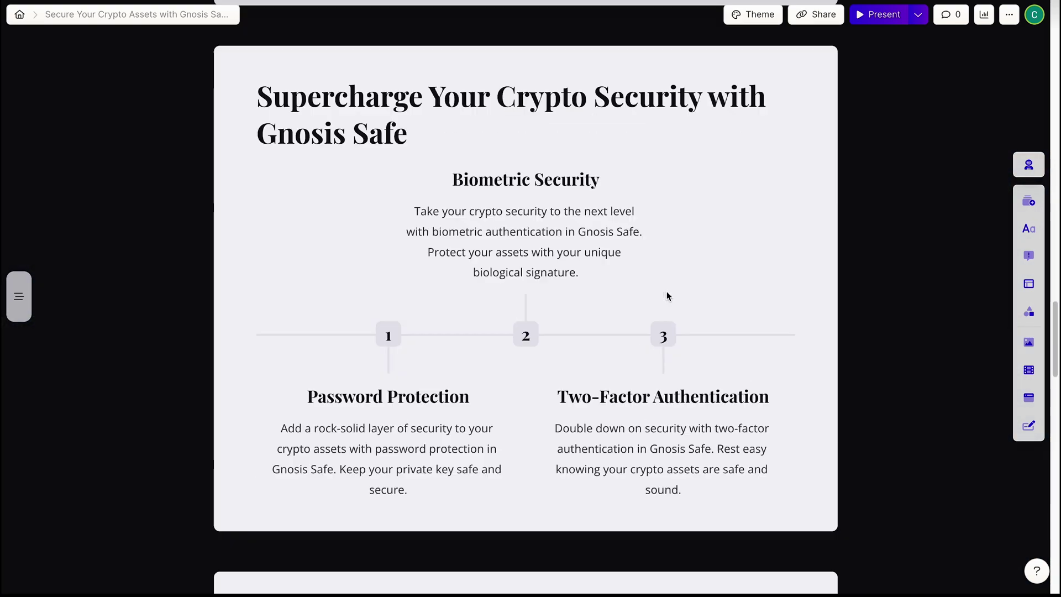
scroll(586, 451, "up", 17)
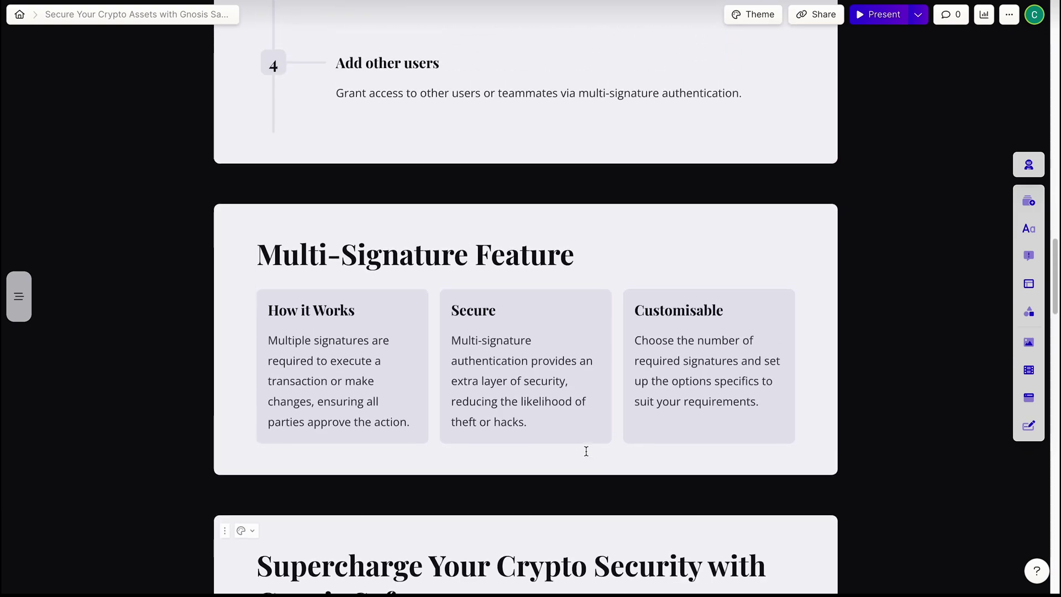
scroll(586, 451, "up", 12)
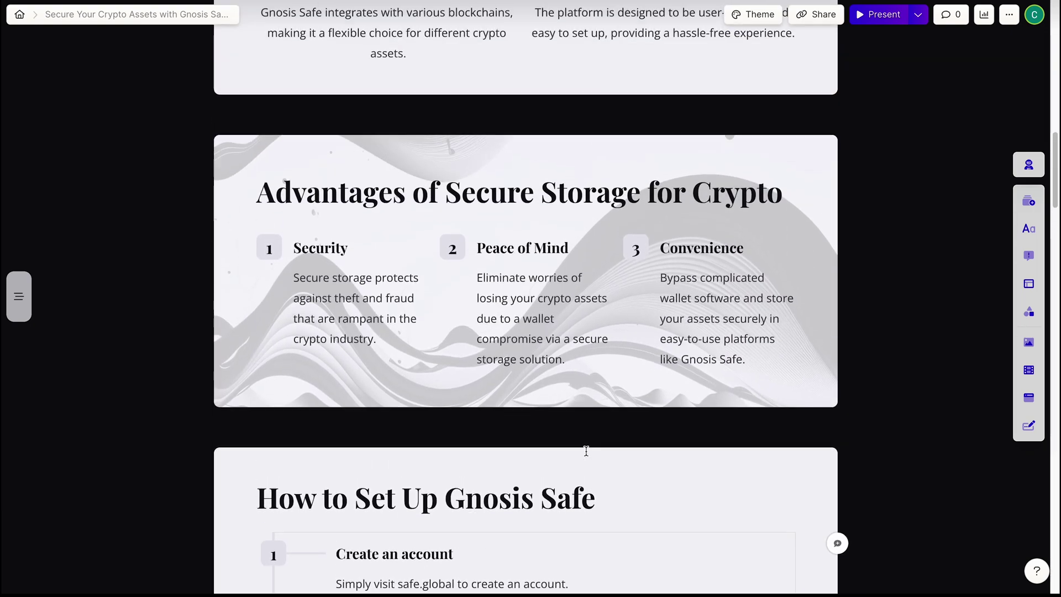
scroll(939, 303, "down", 10)
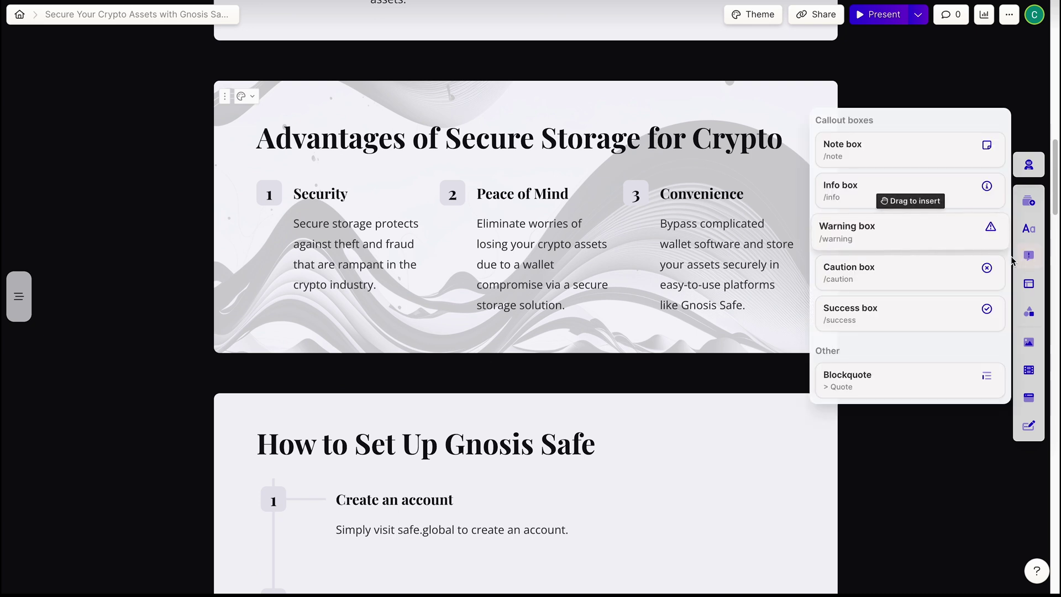
mouse_move(1029, 291)
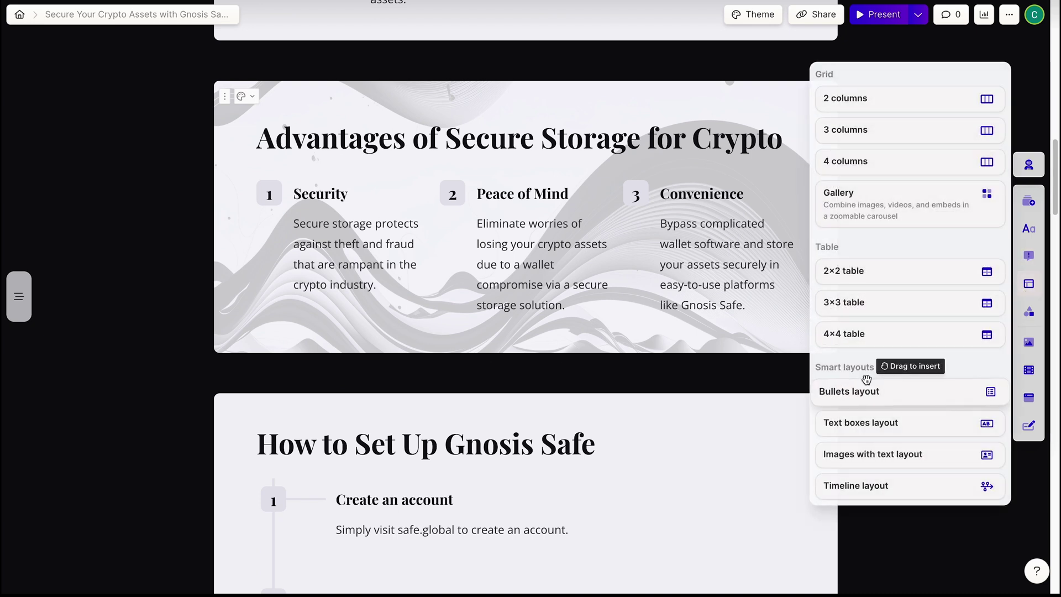
mouse_move(1028, 342)
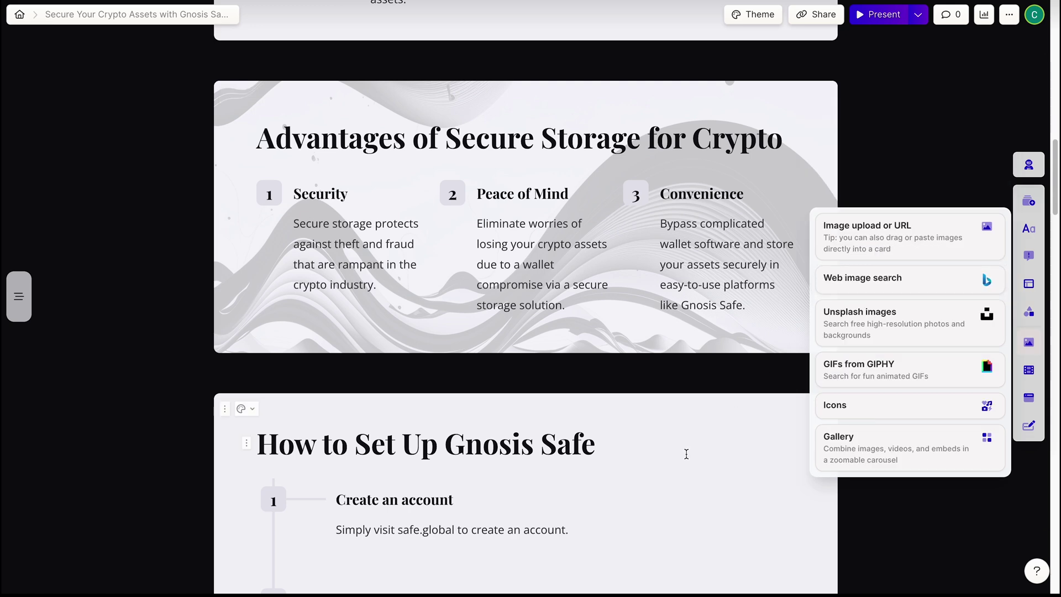
scroll(687, 453, "down", 10)
left_click(551, 497)
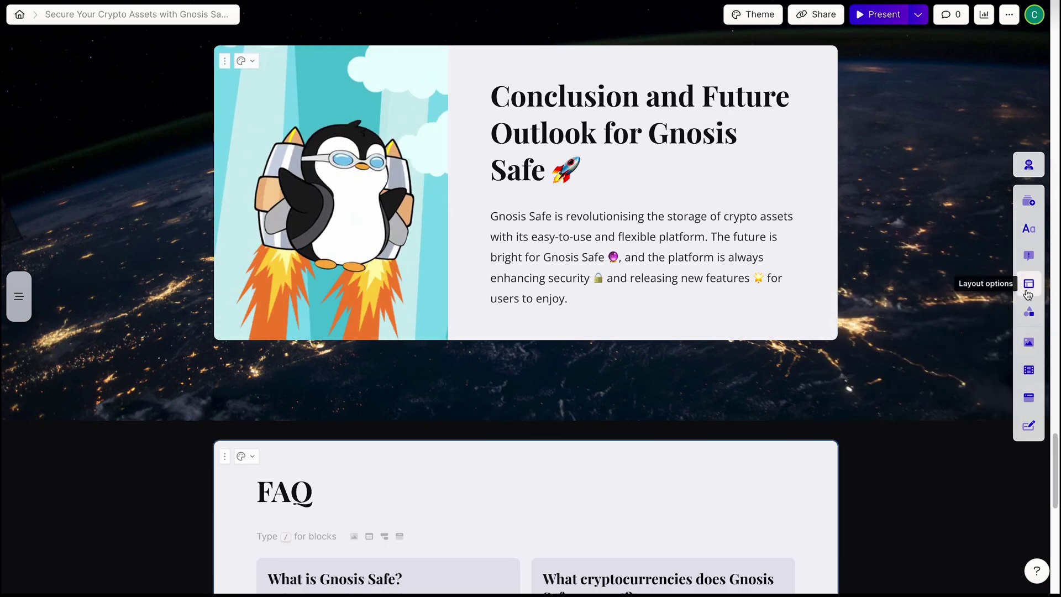
left_click(1025, 380)
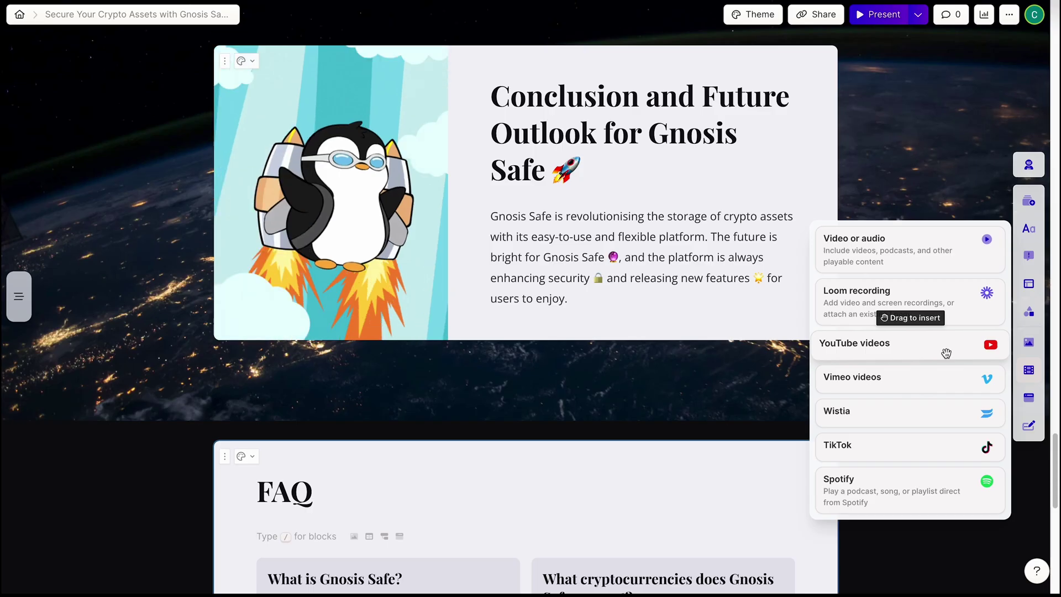
Embed the Gnosis Safe multisig YouTube video atop the FAQ card, then bring up sharing settings.
left_click(946, 352)
type("https://www.youtube.com/watch?v=PMG-382JFFk&t=2s")
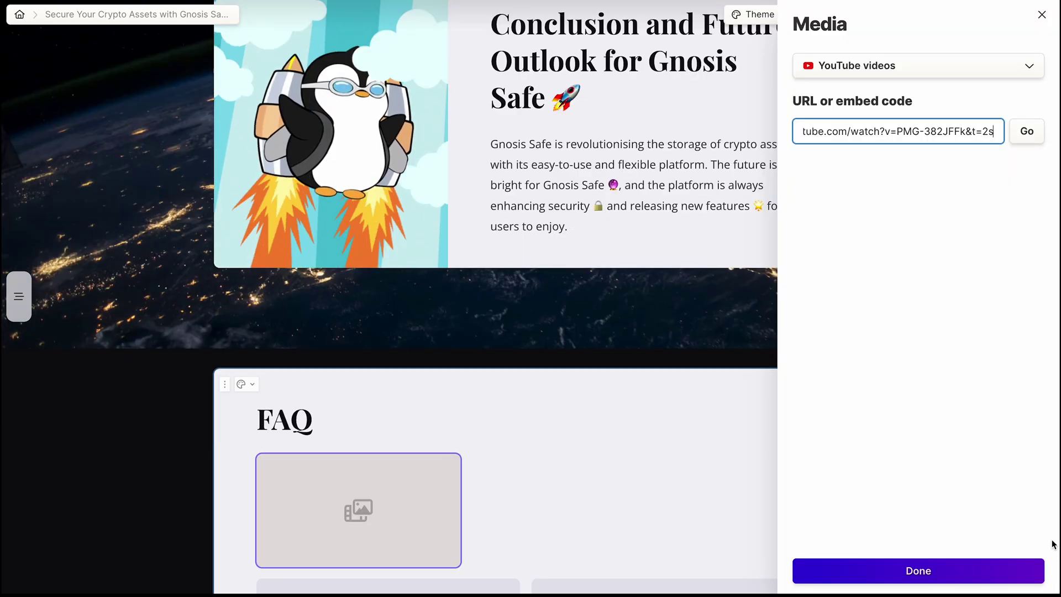
left_click(970, 575)
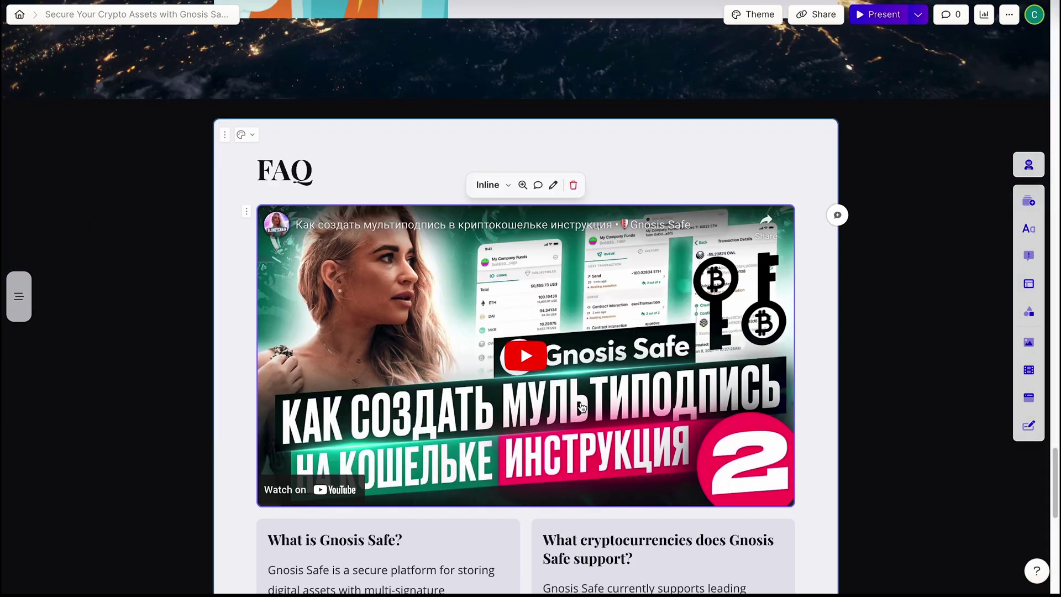
scroll(582, 407, "down", 5)
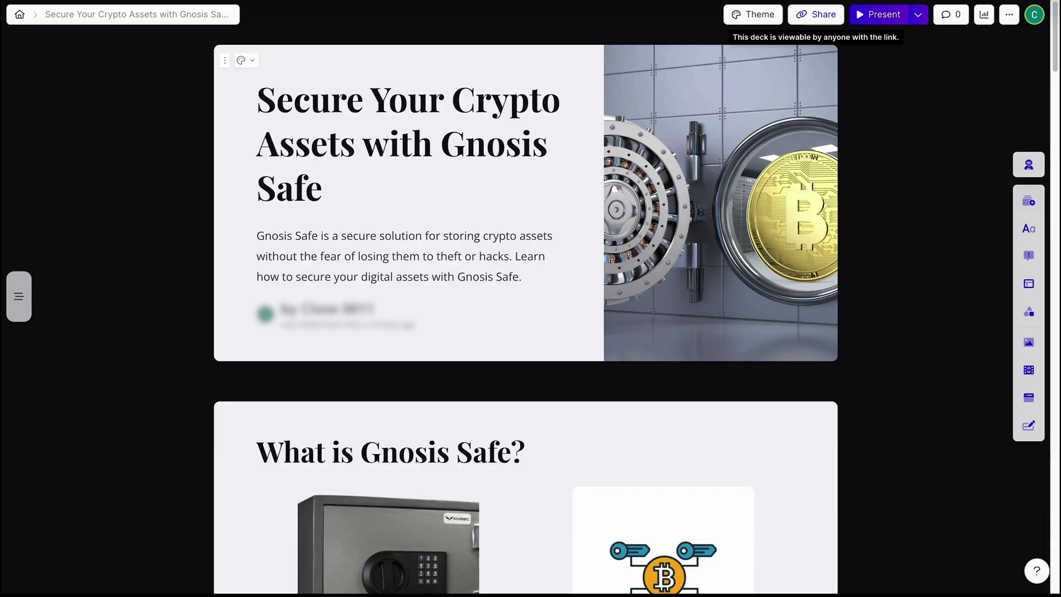
left_click(813, 13)
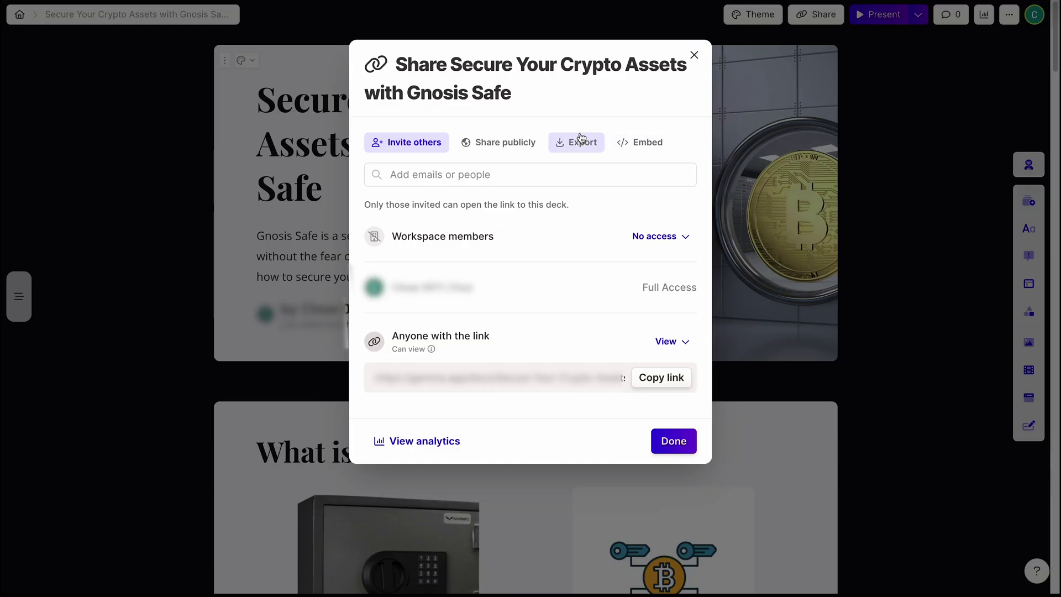